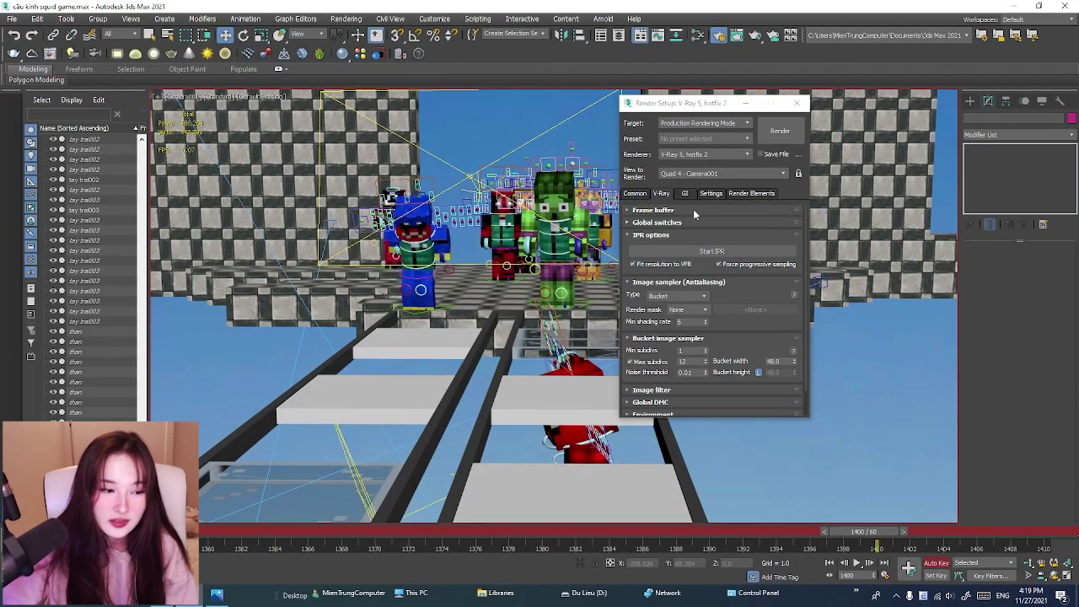
Show the Common render settings with frame range 100–1000 at 1920×1080
click(634, 193)
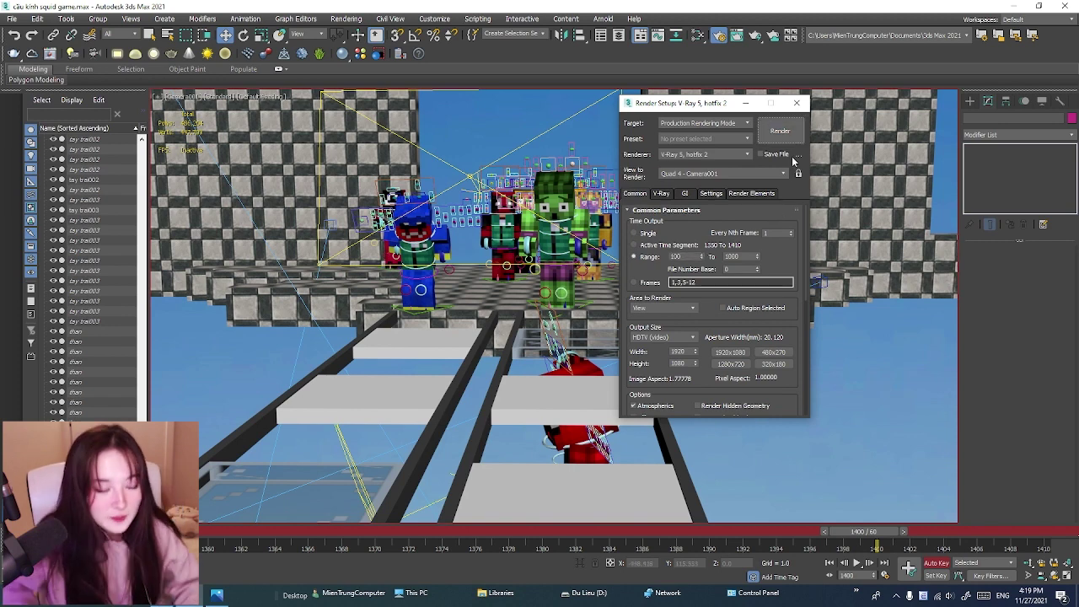
Save rendered frames as JPEG images in the renderoutput folder, accepting default JPEG quality
click(796, 156)
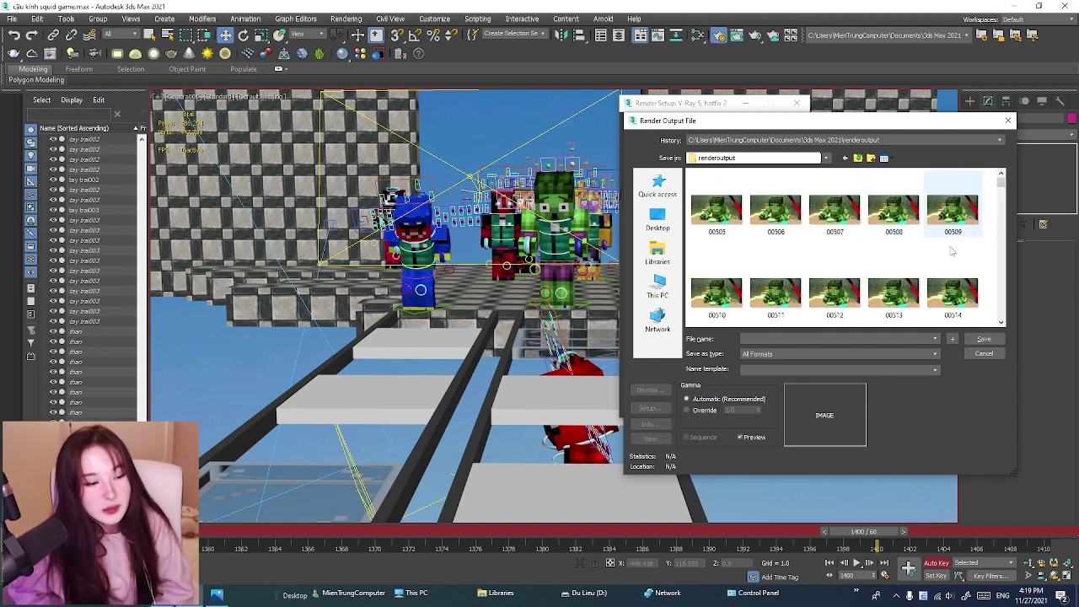
text(0)
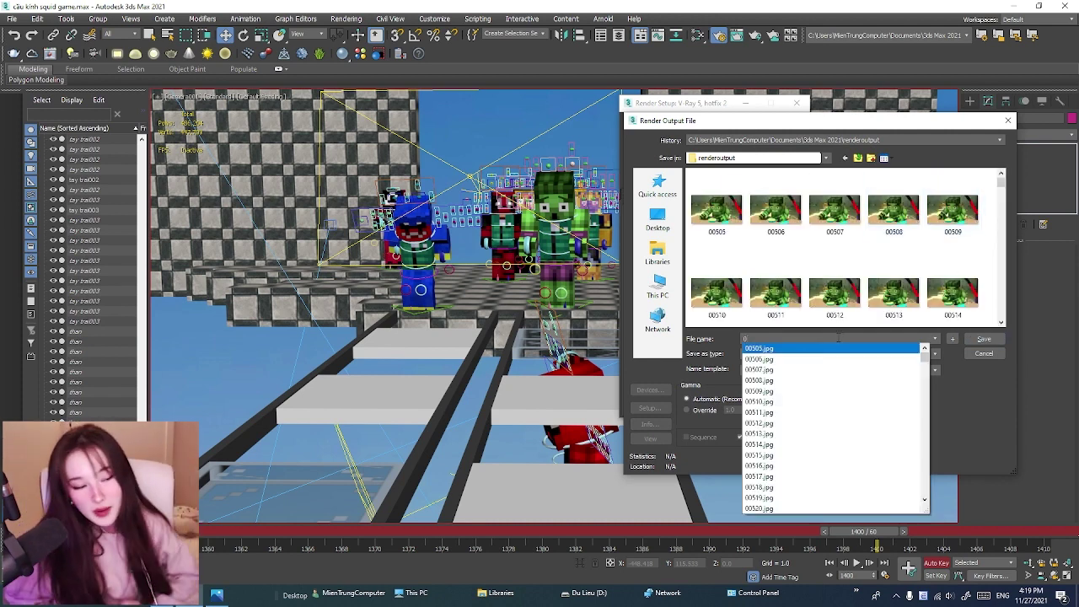
text(1)
click(799, 353)
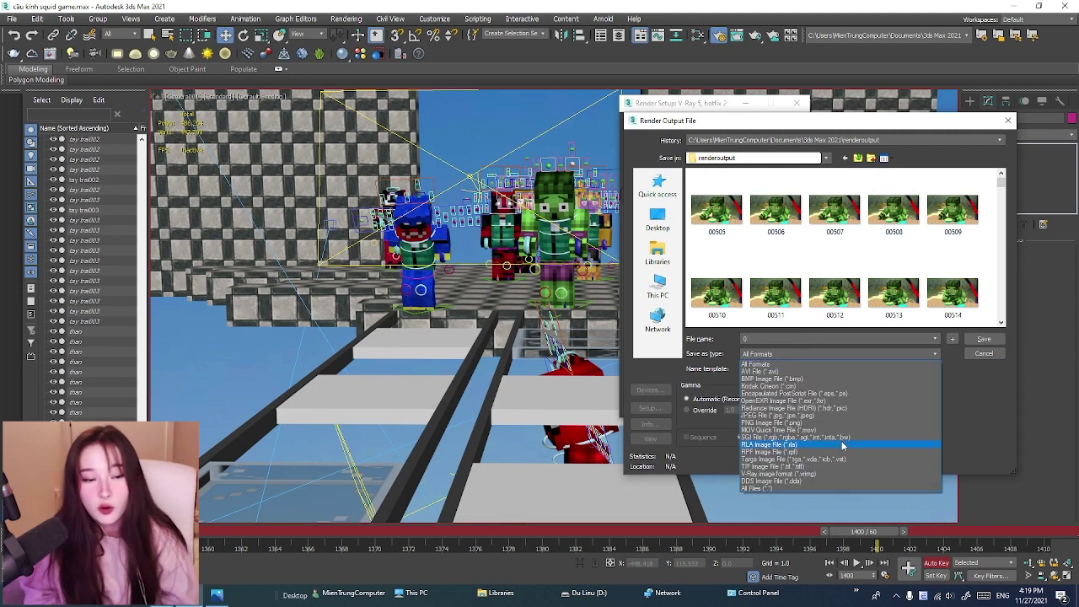
click(840, 417)
click(983, 339)
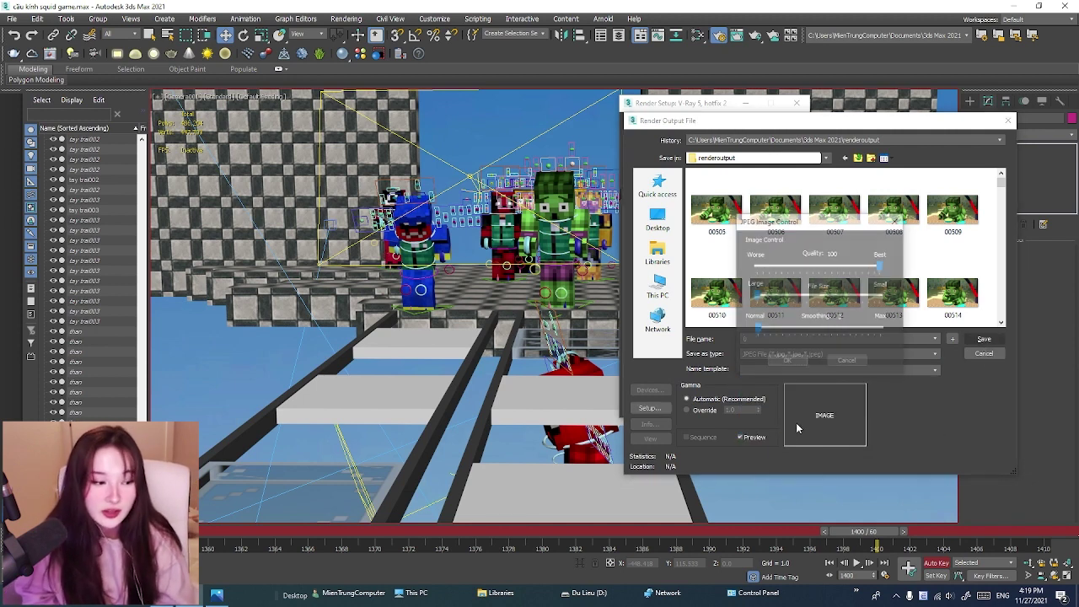
click(786, 362)
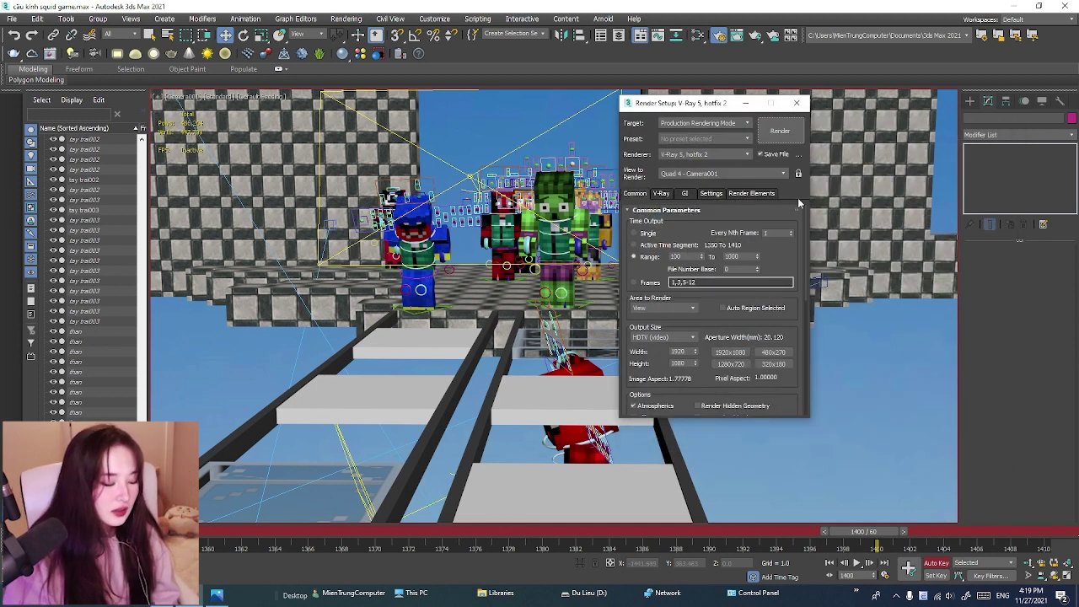
Start the V-Ray render of all 901 frames, beginning at frame 100
click(780, 131)
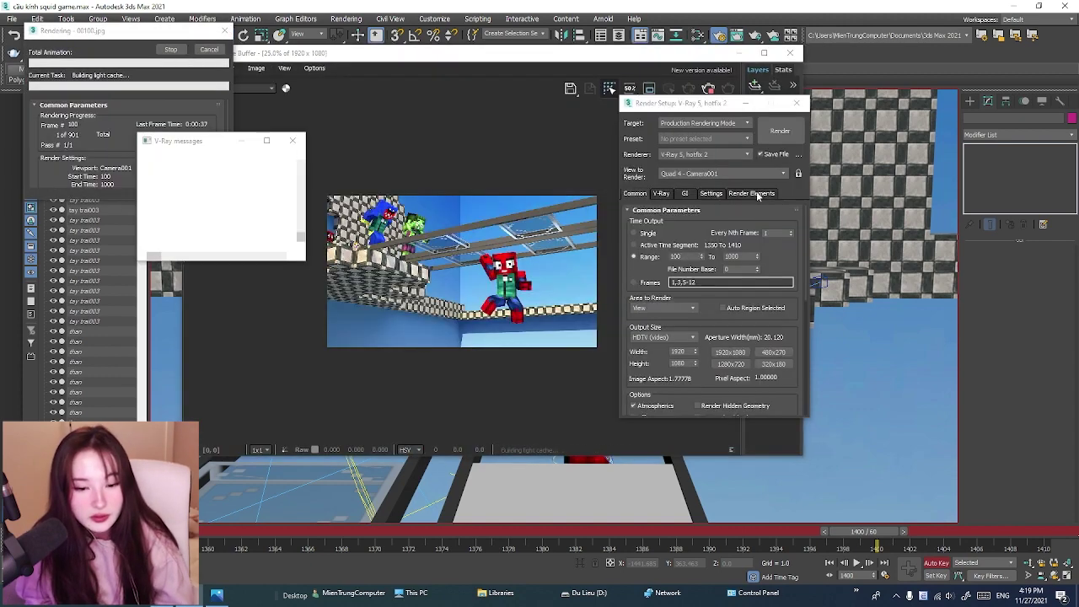
scroll(464, 277, up, 1)
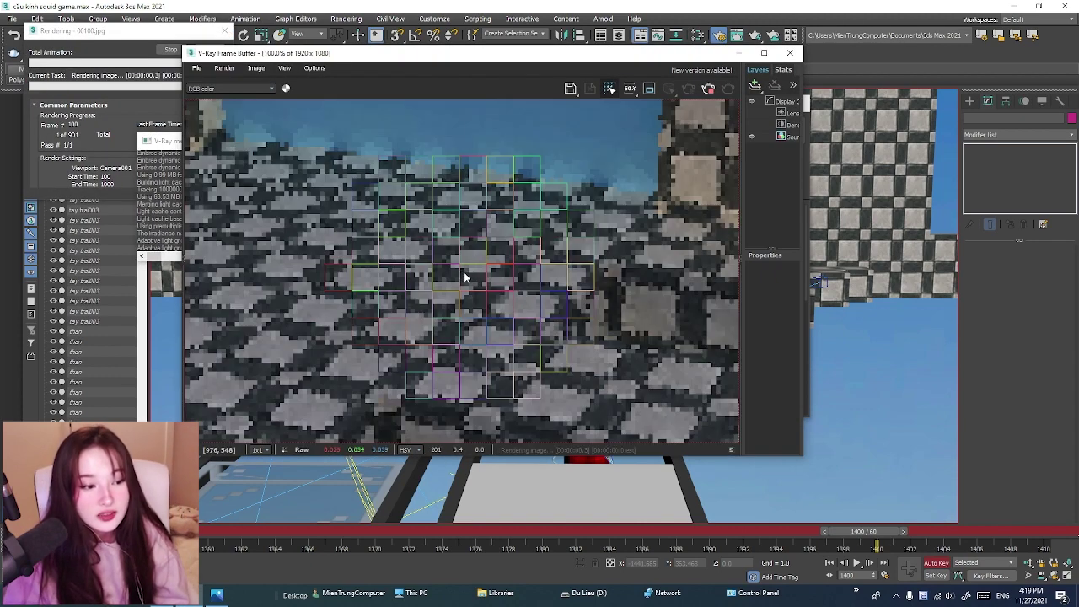
scroll(464, 276, down, 1)
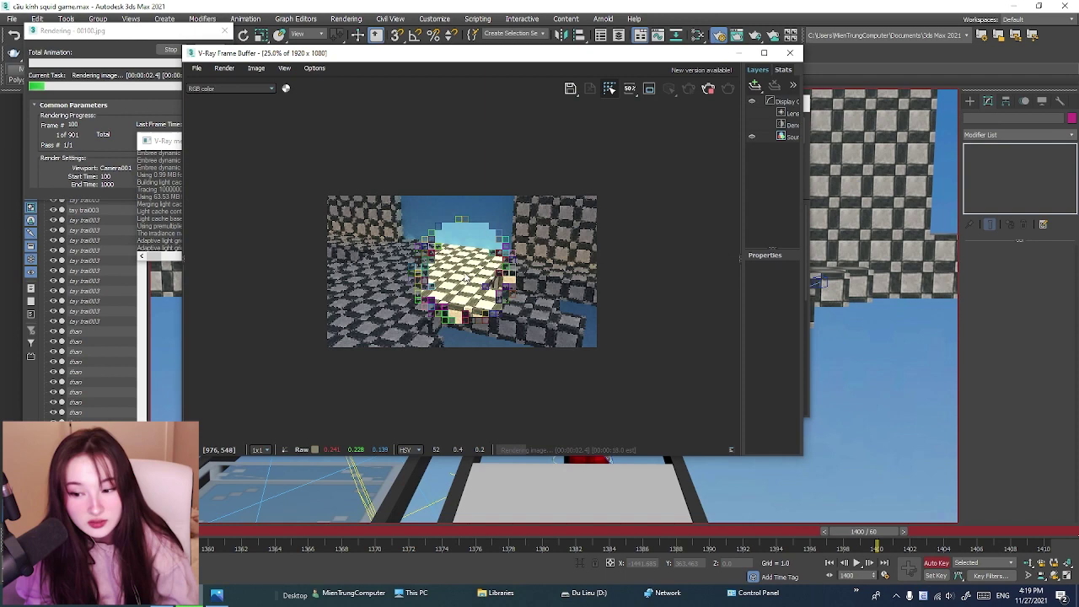
scroll(464, 277, up, 1)
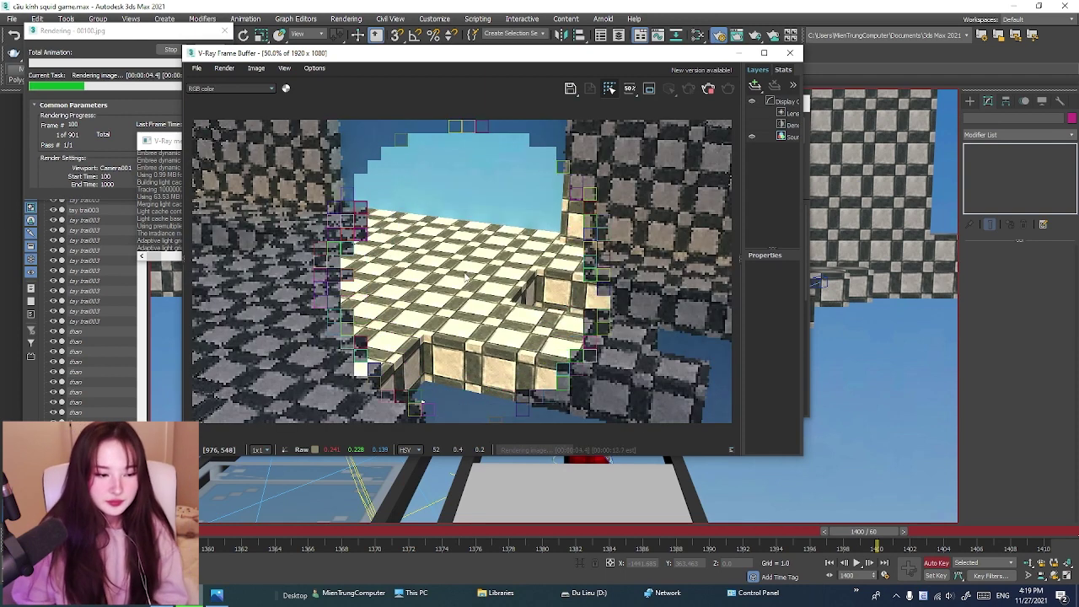